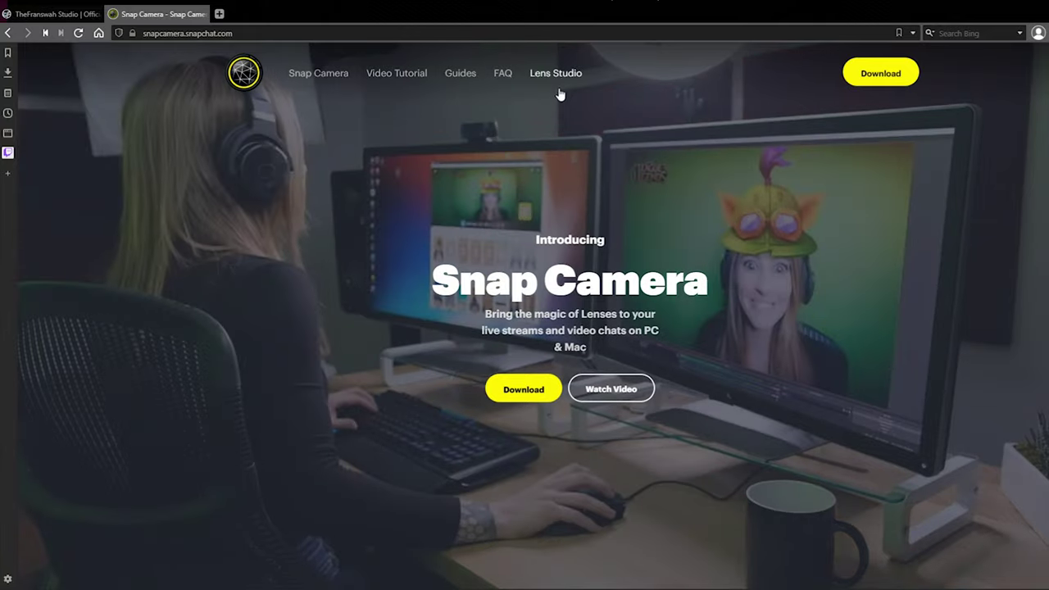
# Step: View the Lens Studio website, then scroll the studio's site and open its Marketplace page
pyautogui.click(568, 81)
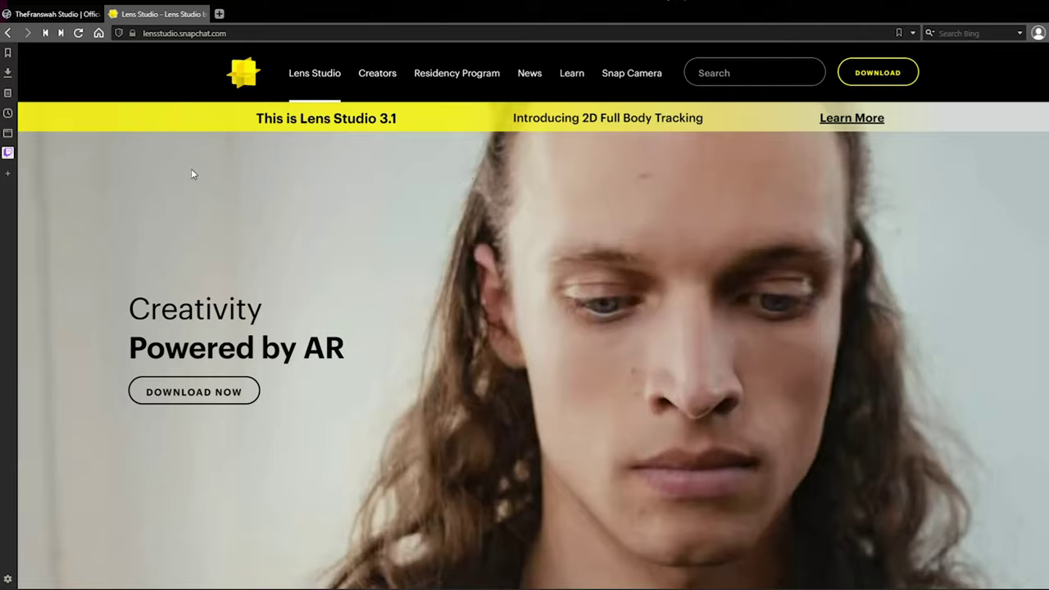
pyautogui.click(73, 15)
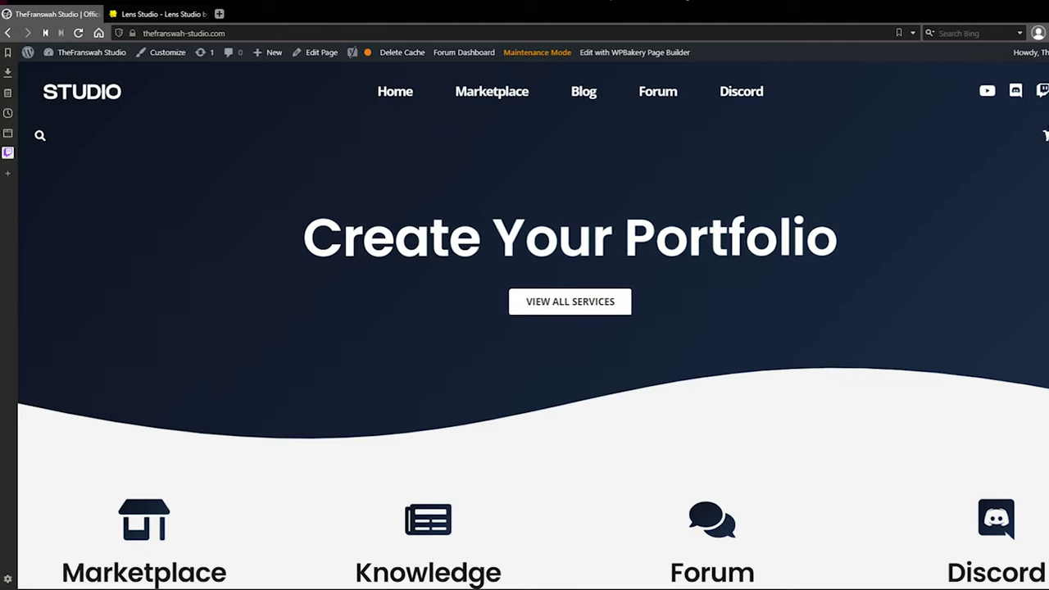
pyautogui.scroll(-2, 945, 181)
pyautogui.scroll(-7, 532, 358)
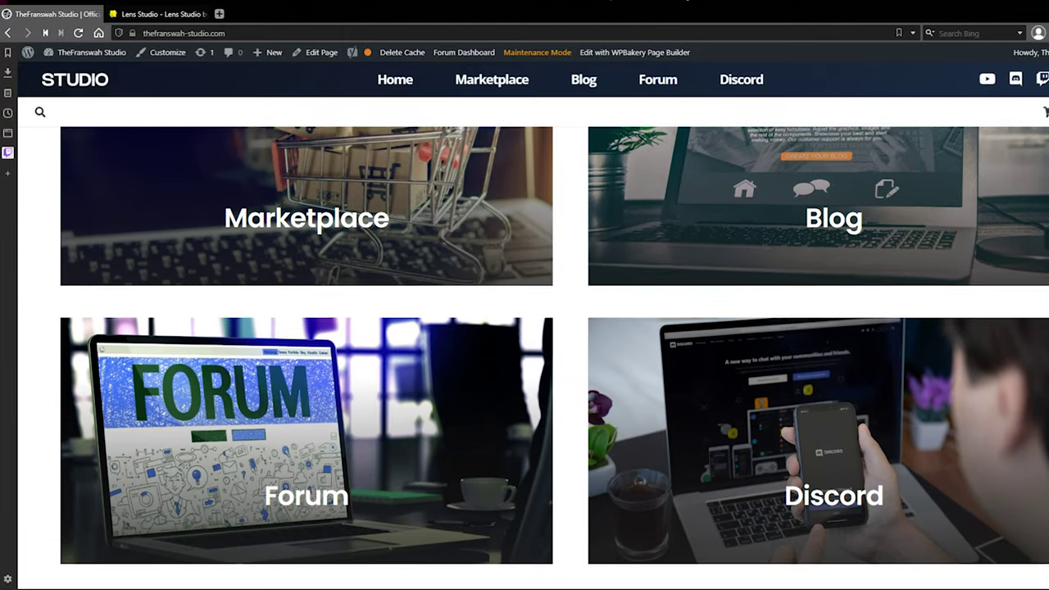
pyautogui.scroll(-2, 533, 358)
pyautogui.click(491, 80)
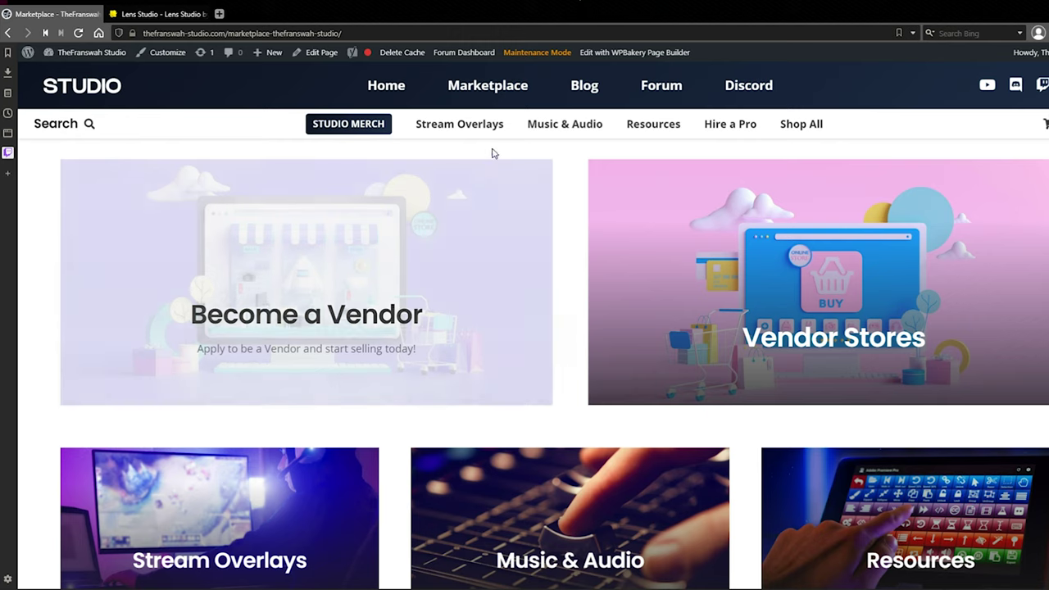
pyautogui.moveTo(487, 136)
pyautogui.moveTo(549, 131)
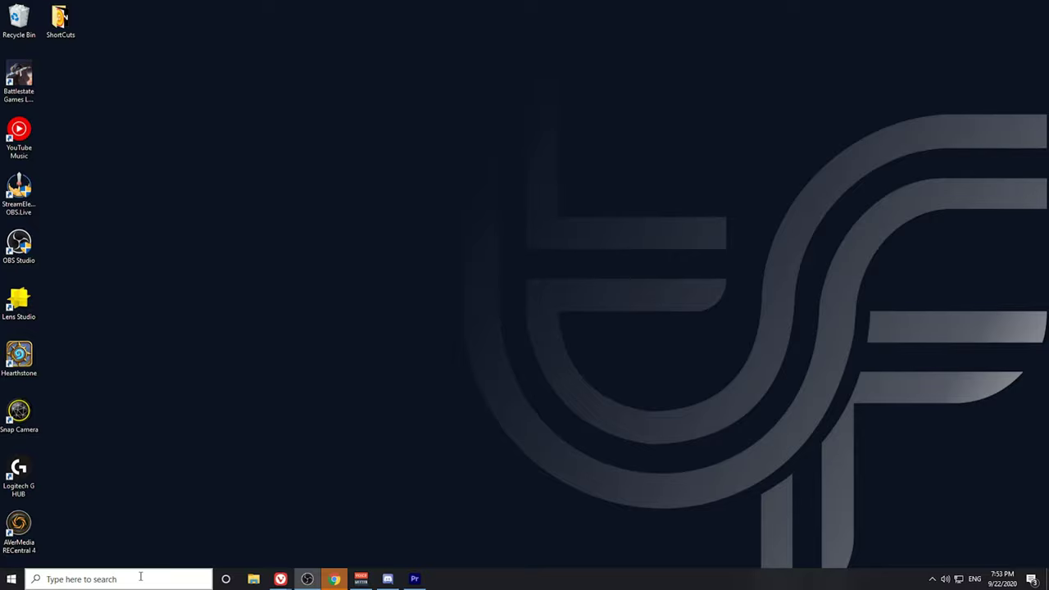
# Step: Launch Snap Camera from a Windows 'snap' search
pyautogui.click(140, 576)
pyautogui.write('snap')
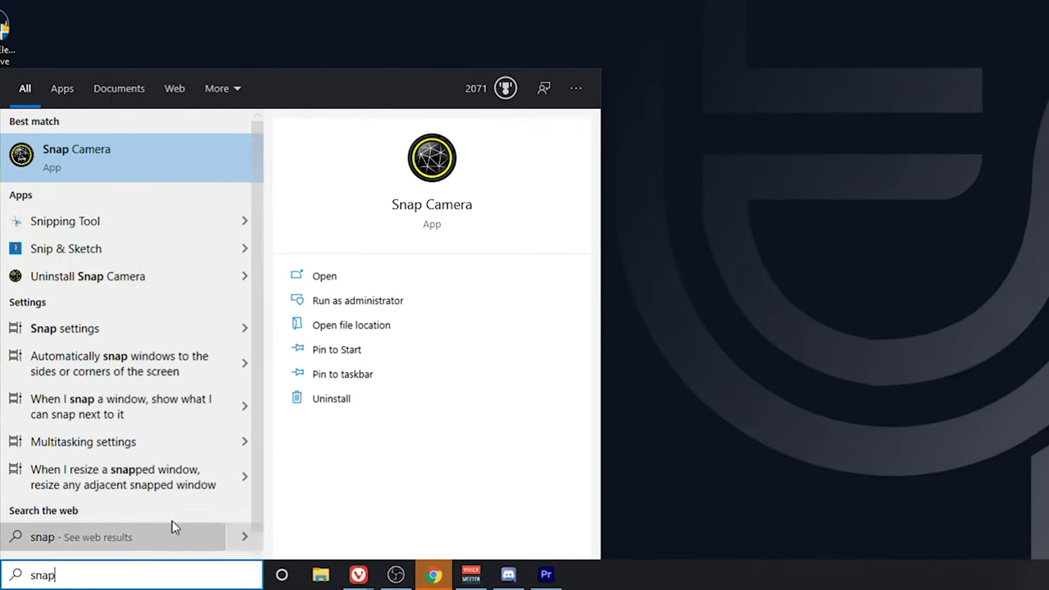
pyautogui.click(145, 163)
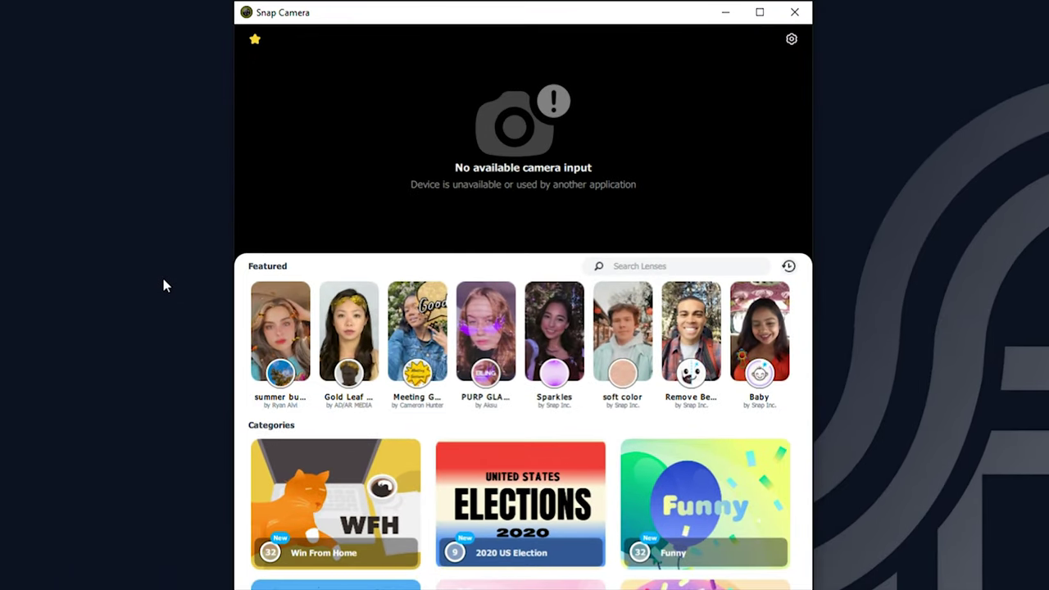
# Step: Choose HD Pro Webcam C920 as Snap Camera's camera in settings and return to lenses
pyautogui.click(790, 41)
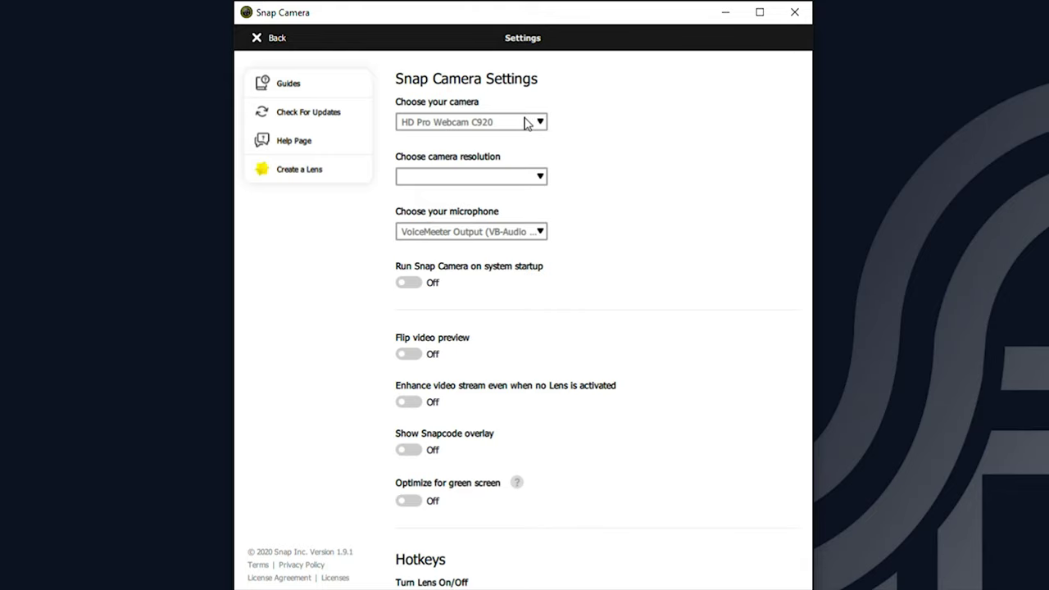
pyautogui.click(525, 122)
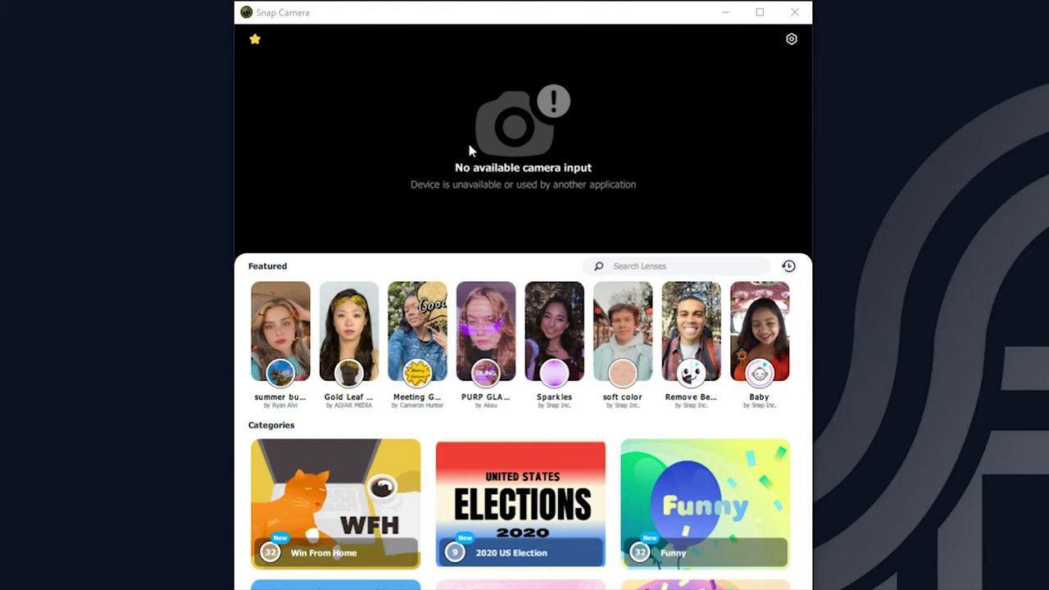
pyautogui.click(791, 40)
pyautogui.click(507, 115)
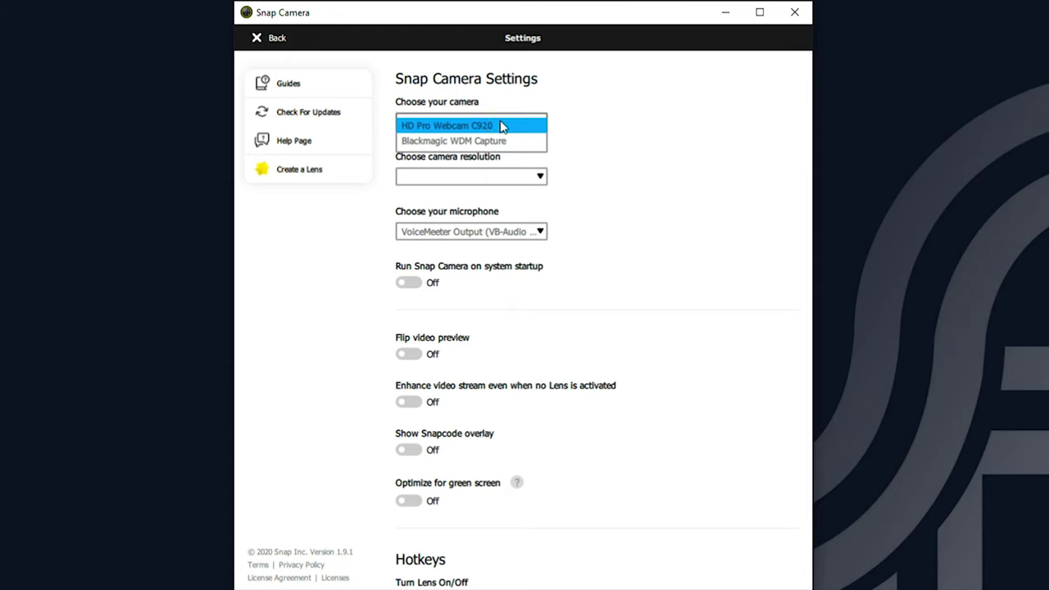
pyautogui.click(499, 123)
pyautogui.click(275, 41)
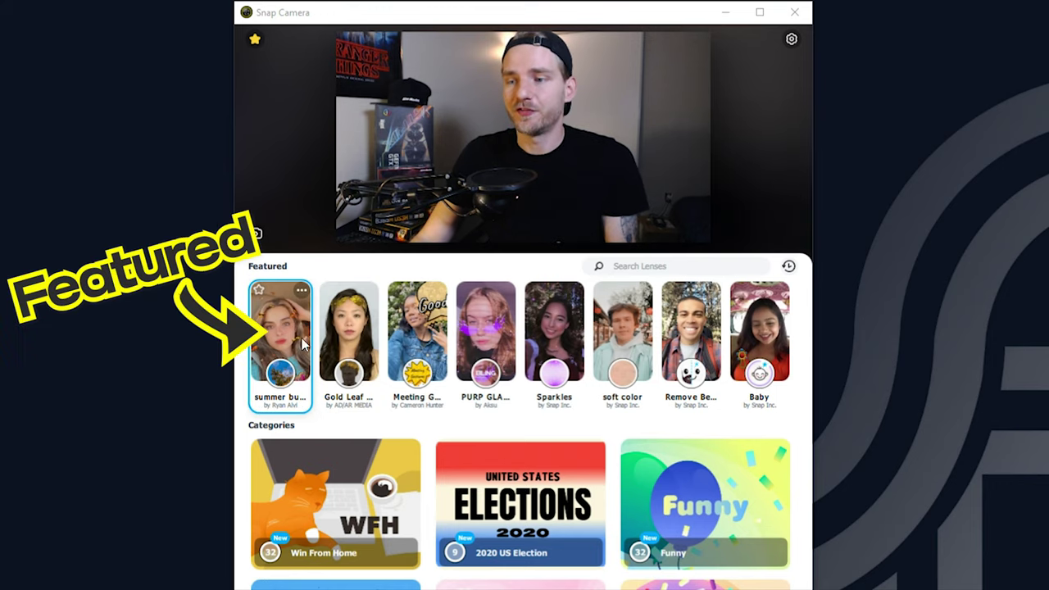
# Step: Scroll through the Featured, Categories and Top Community lenses, then activate the Search Lenses box
pyautogui.scroll(-3, 707, 429)
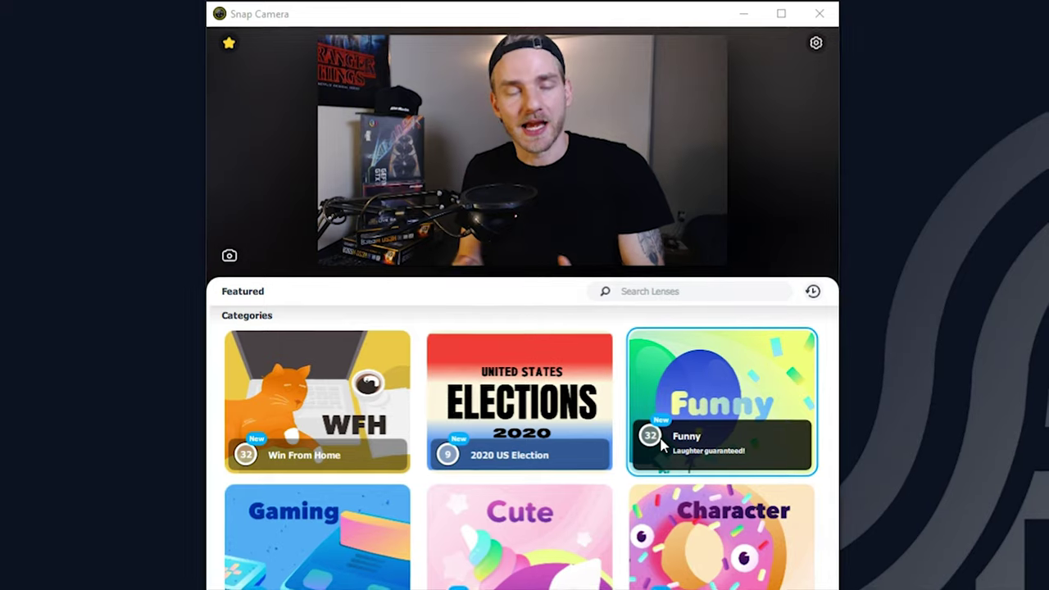
pyautogui.scroll(-5, 653, 413)
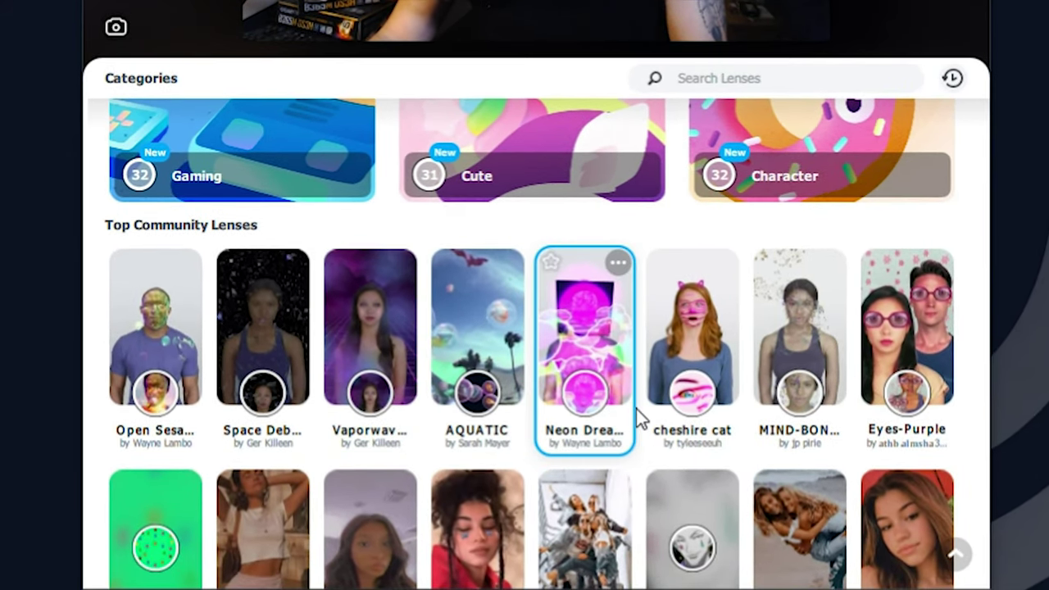
pyautogui.scroll(-2, 553, 411)
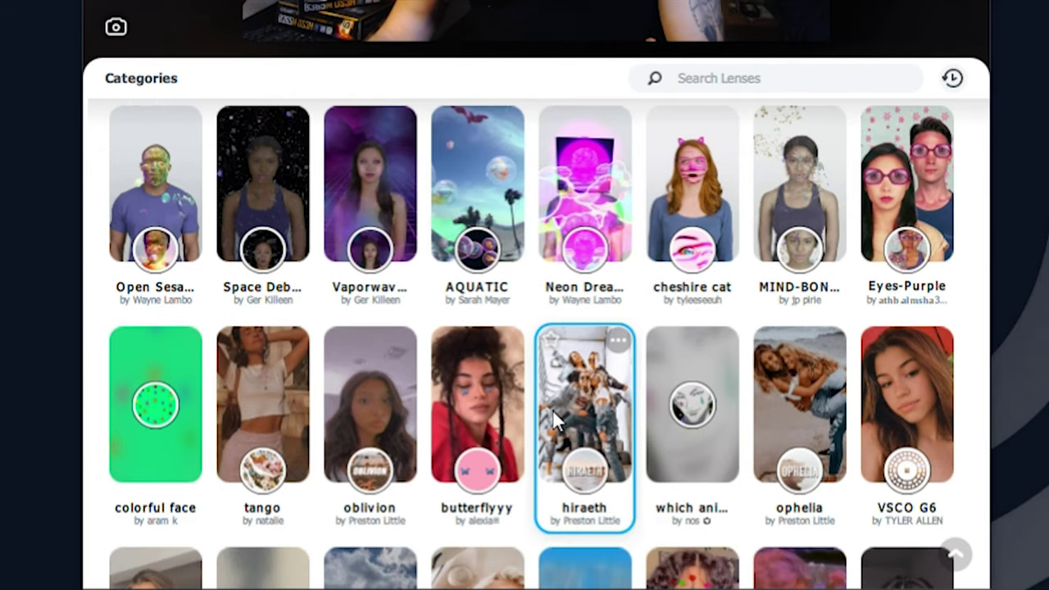
pyautogui.scroll(-6, 552, 408)
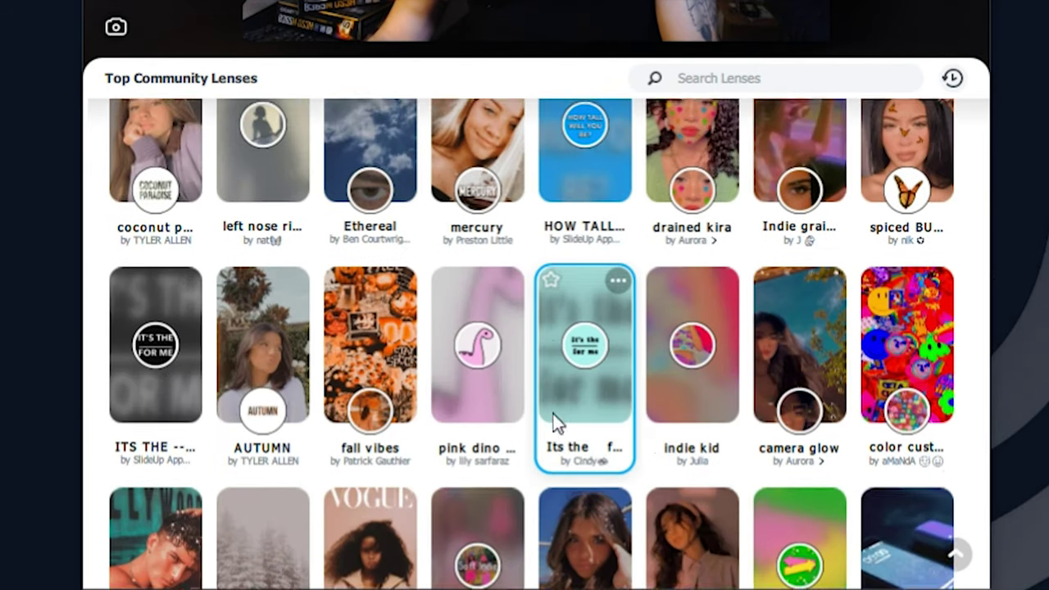
pyautogui.scroll(-5, 553, 413)
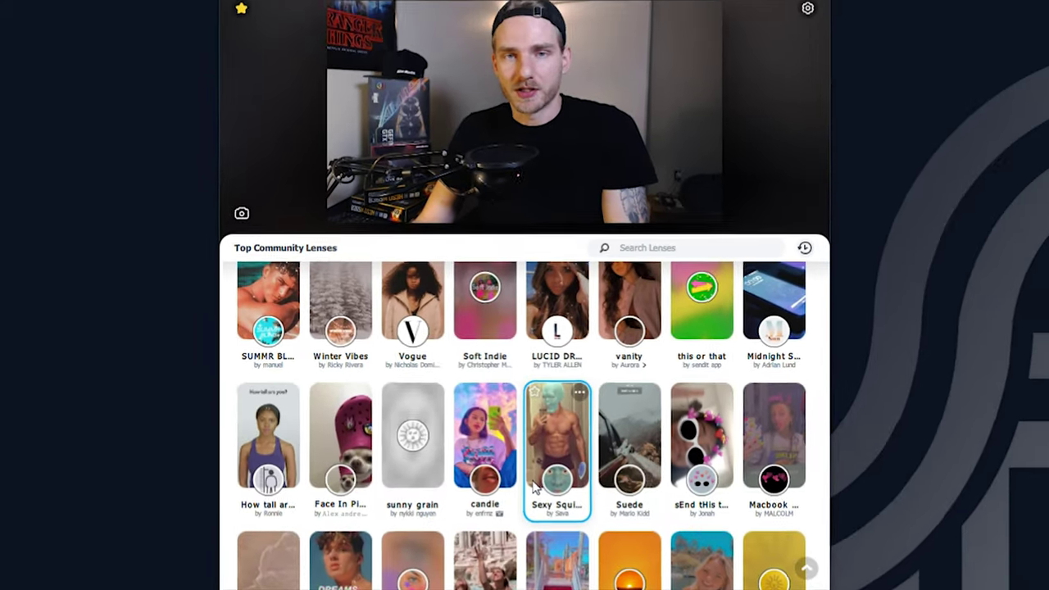
pyautogui.scroll(-6, 534, 487)
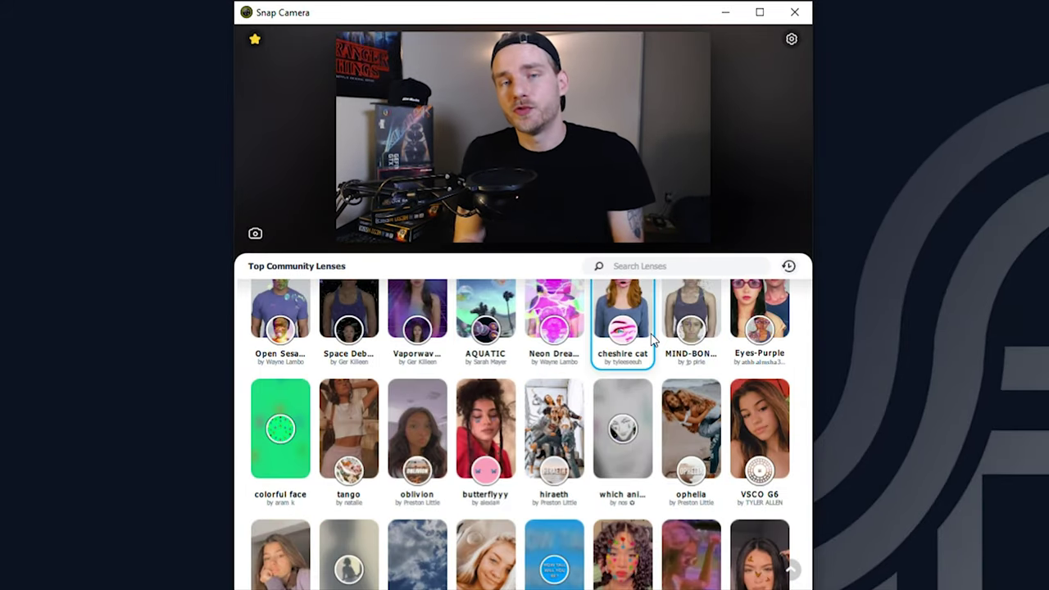
pyautogui.click(661, 270)
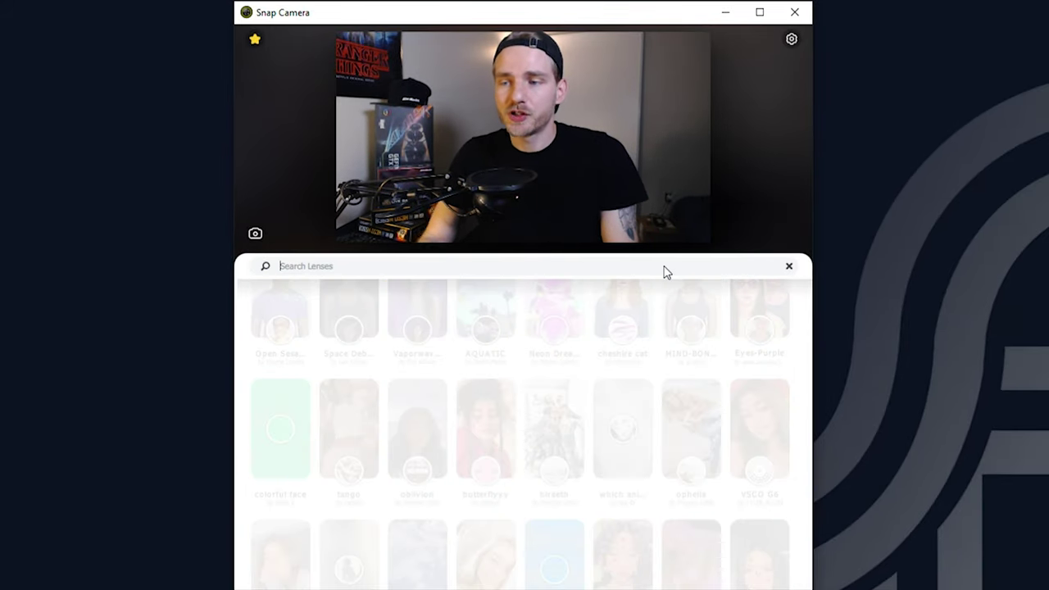
# Step: Search for the Anime Face lens, apply it to the webcam, then deselect it
pyautogui.write('anime')
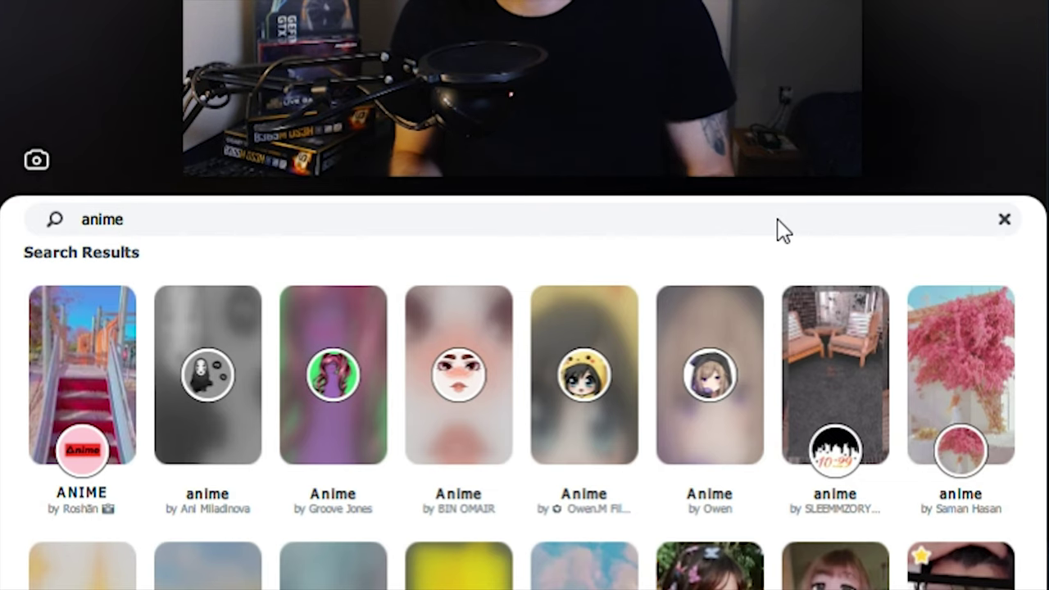
pyautogui.scroll(-5, 782, 229)
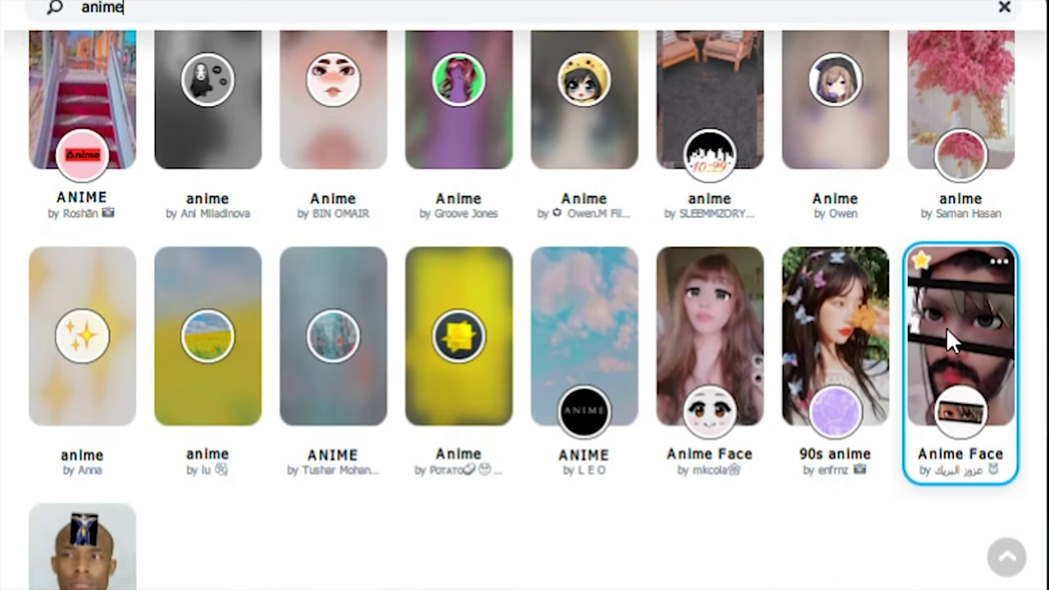
pyautogui.click(945, 326)
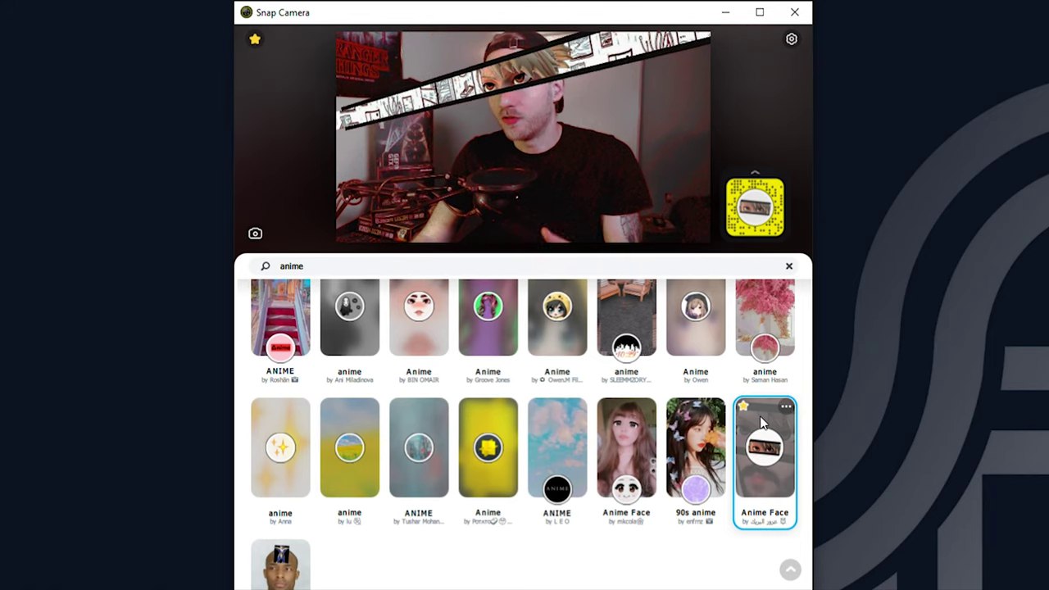
pyautogui.click(759, 418)
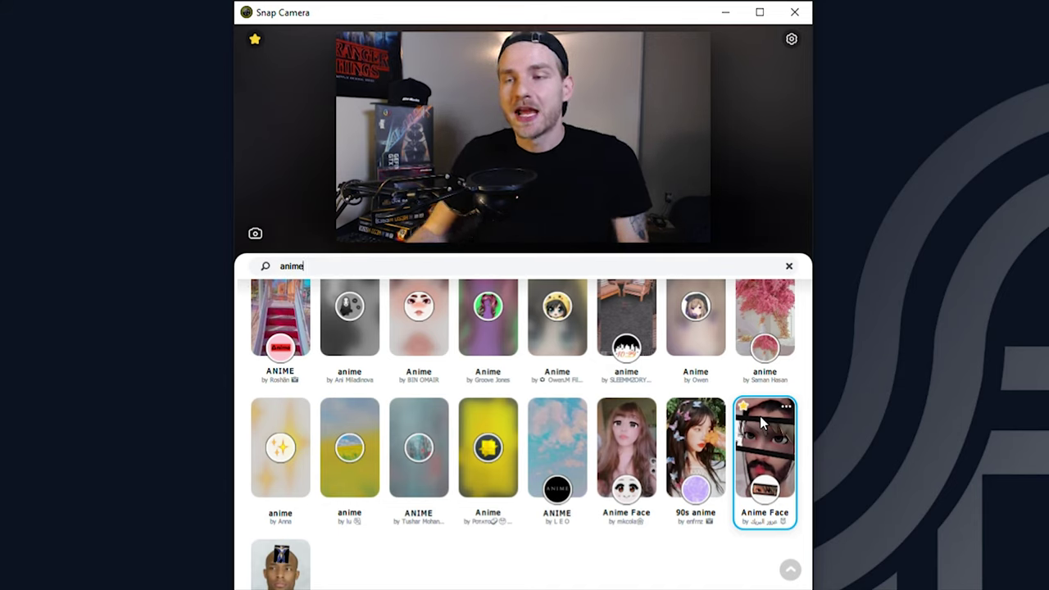
# Step: Save Ctrl + 0 as the Thug Life lens hotkey, then launch Touch Portal
pyautogui.click(255, 40)
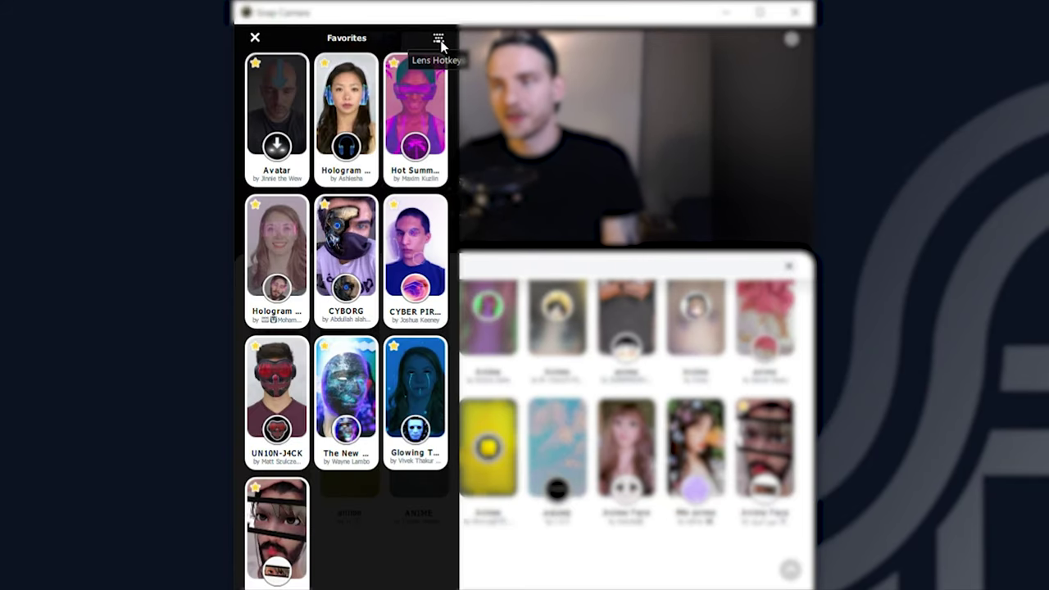
pyautogui.click(438, 40)
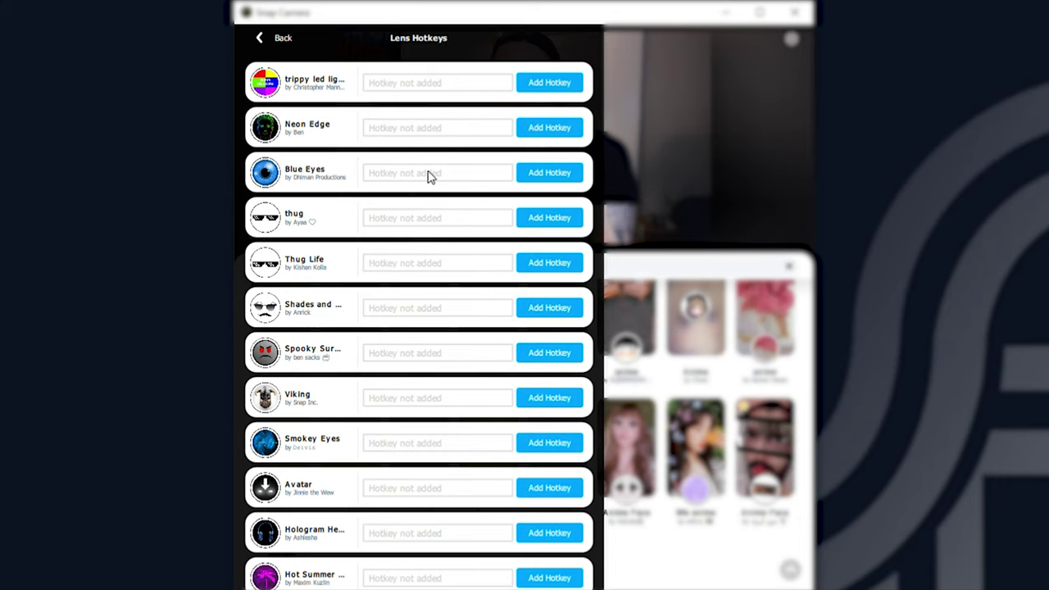
pyautogui.scroll(-4, 426, 196)
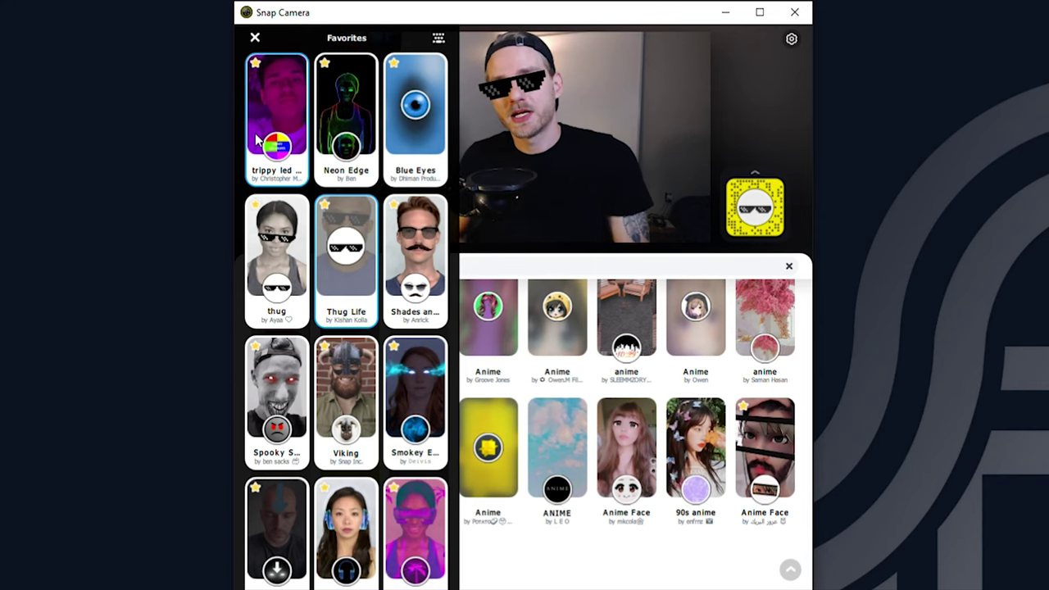
pyautogui.click(438, 39)
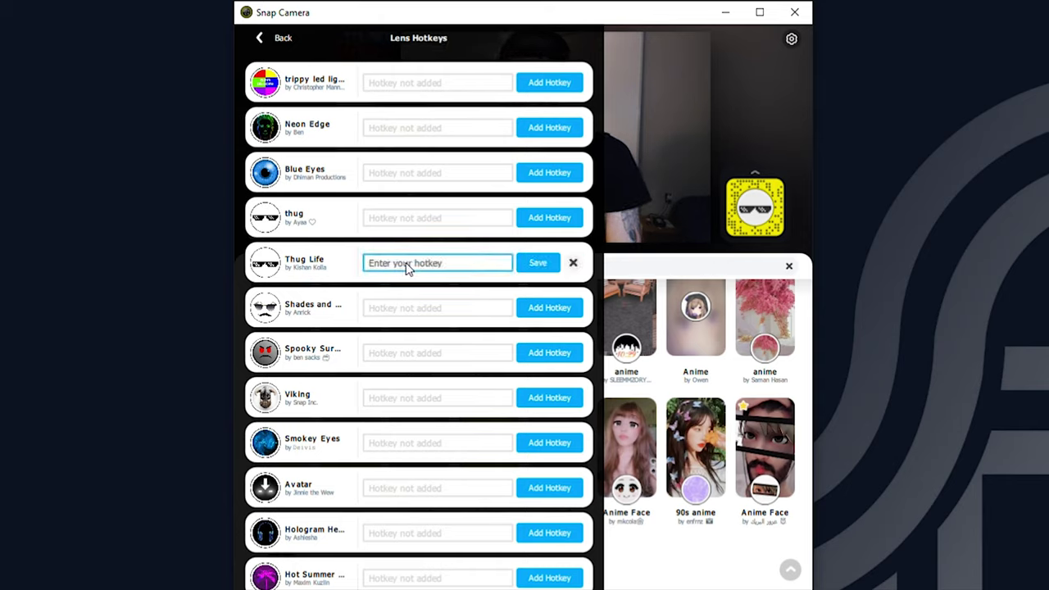
pyautogui.hotkey('ctrl', '0')
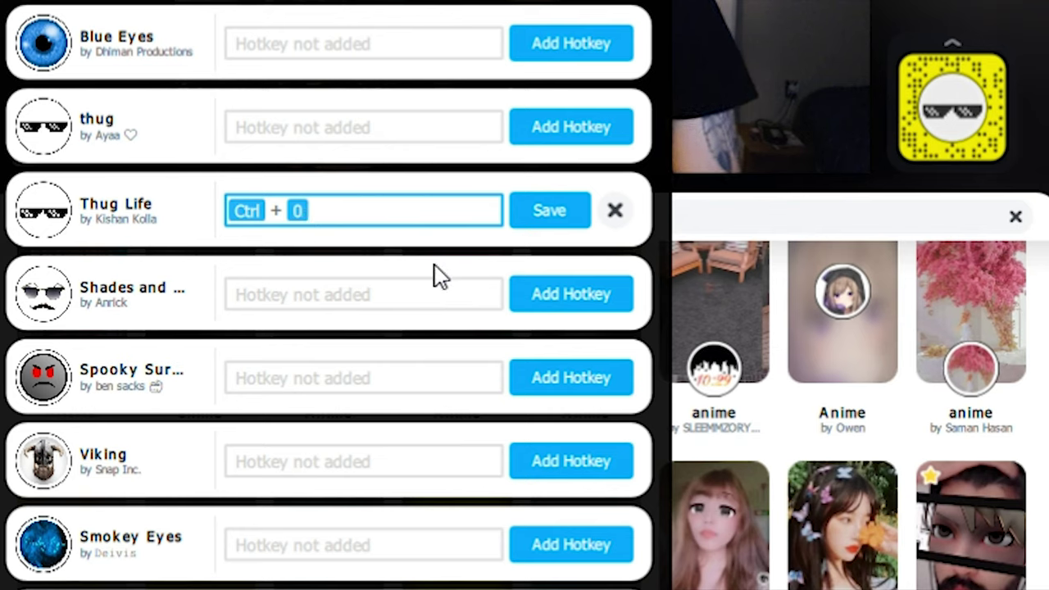
pyautogui.press('Return')
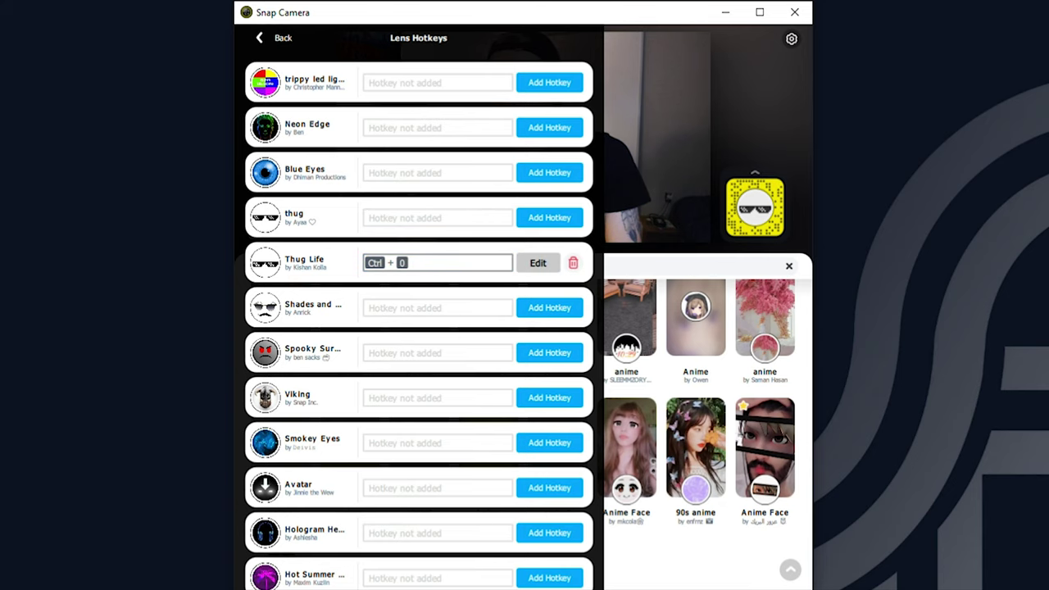
pyautogui.press('super')
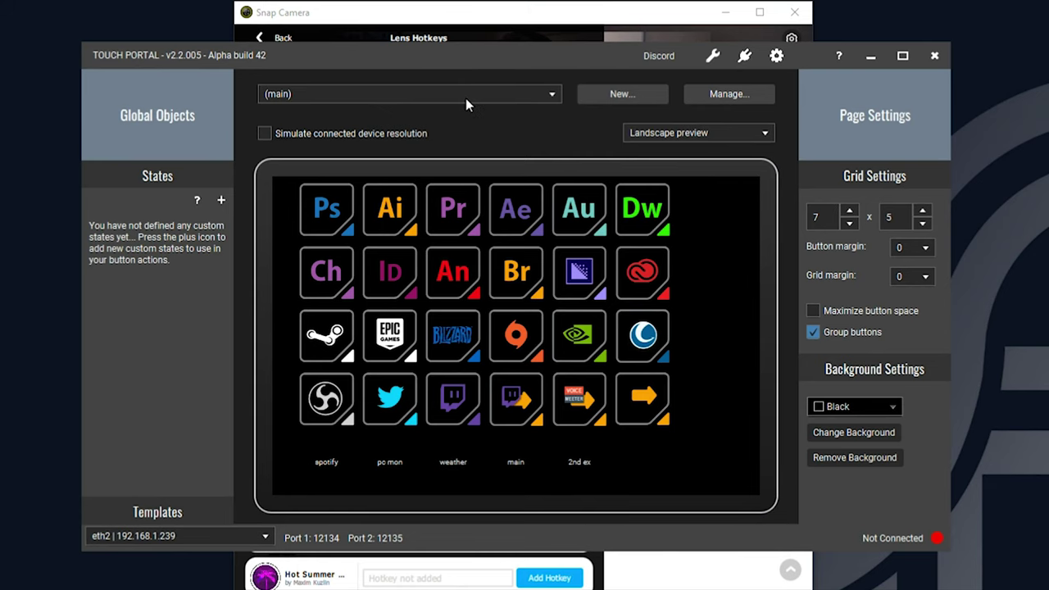
pyautogui.click(465, 95)
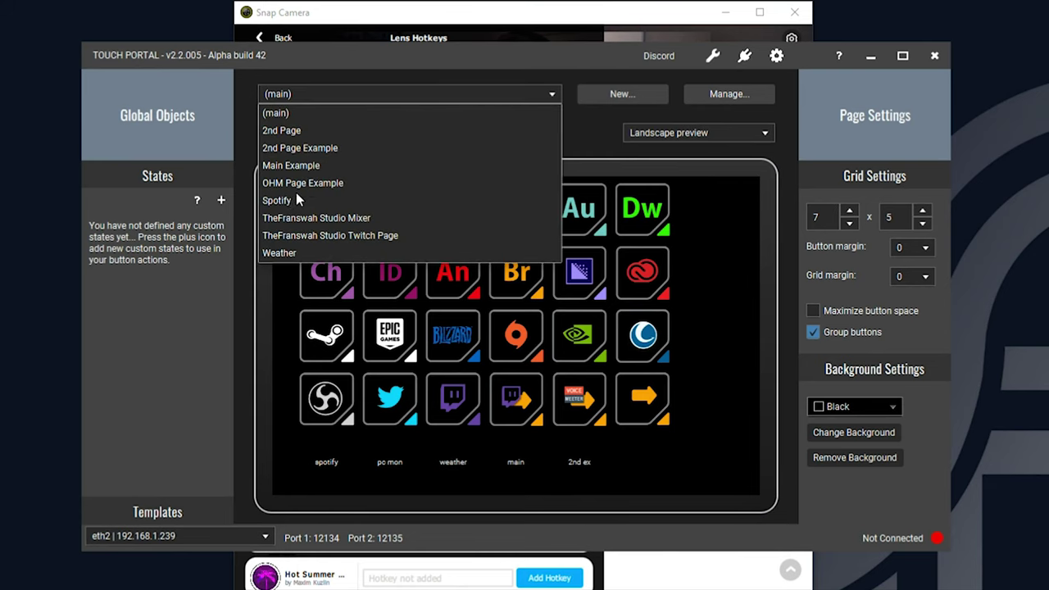
# Step: Add a Ctrl + 0 virtual key press action to an empty button on the Twitch page
pyautogui.click(328, 235)
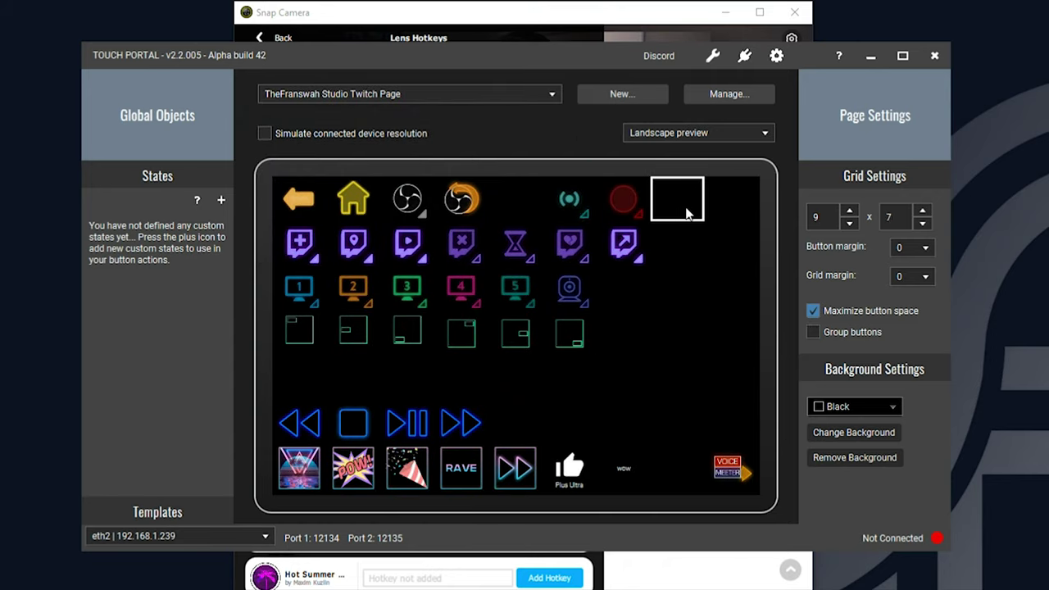
pyautogui.click(686, 210)
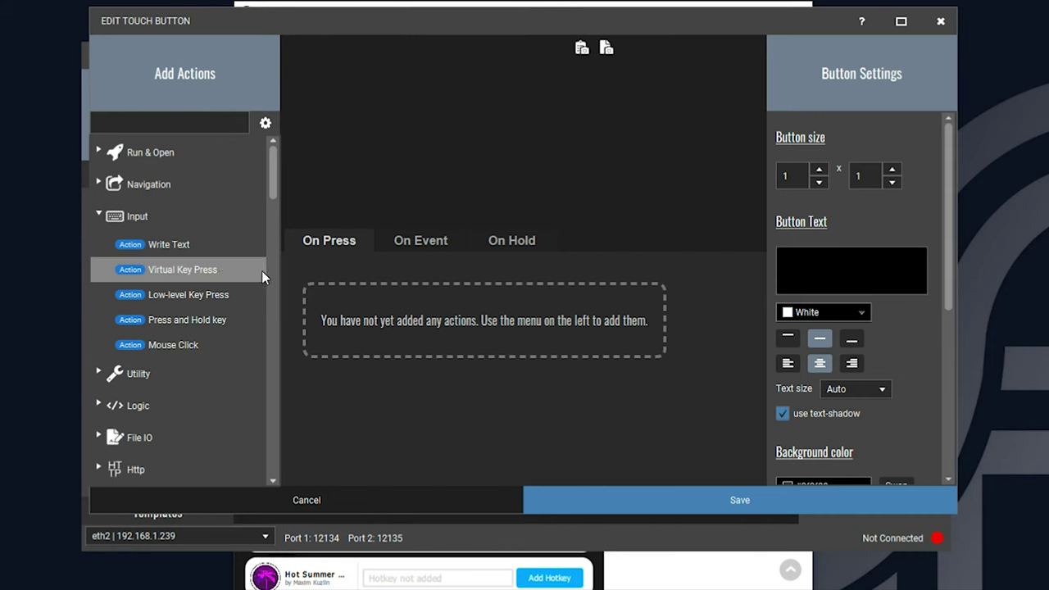
pyautogui.click(209, 269)
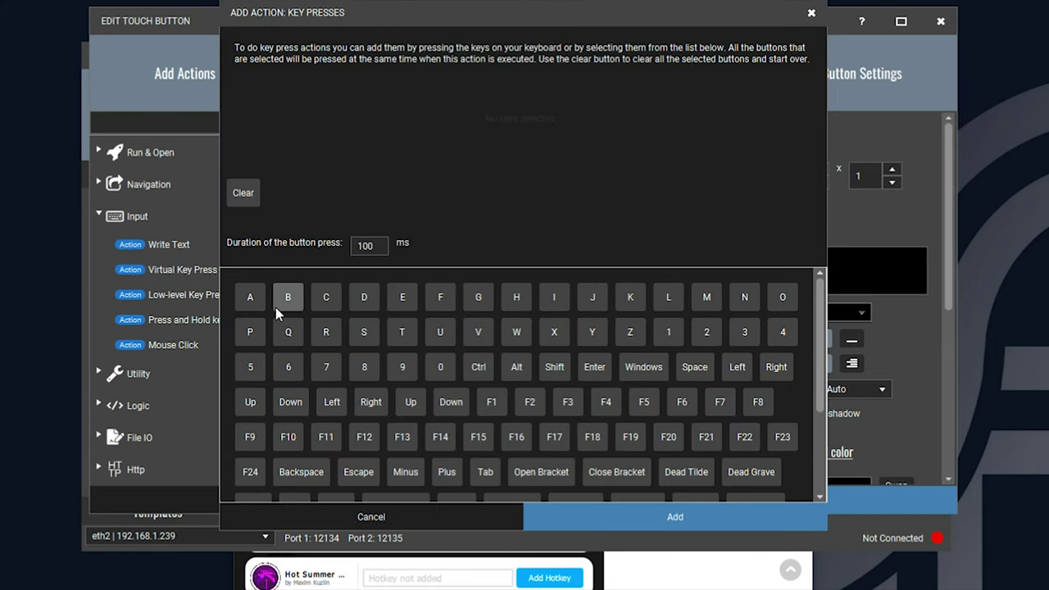
pyautogui.click(450, 366)
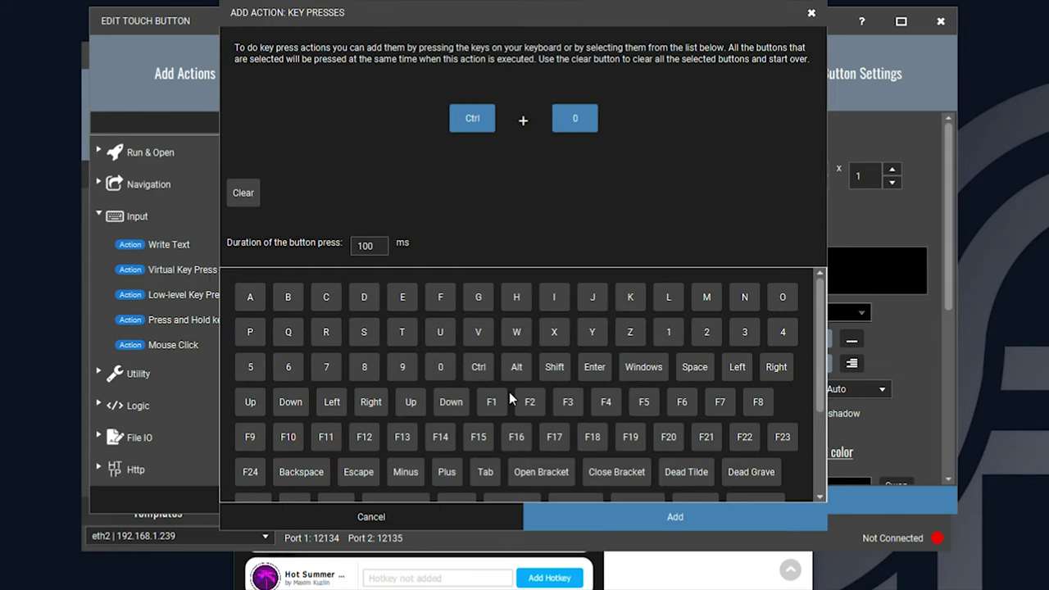
pyautogui.click(674, 514)
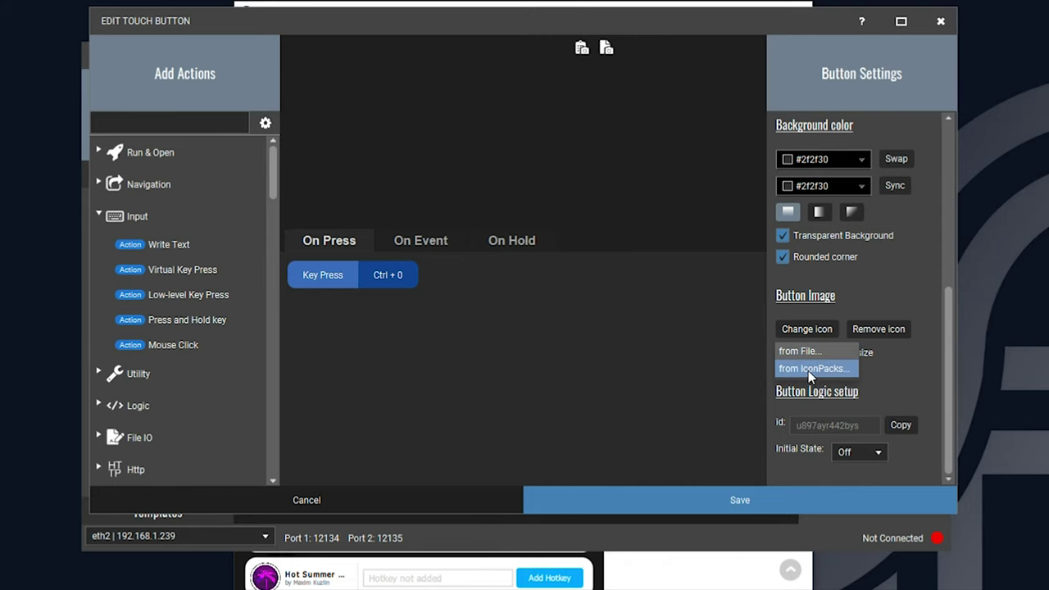
# Step: Give the button the circle-with-line icon from the icon packs
pyautogui.click(809, 369)
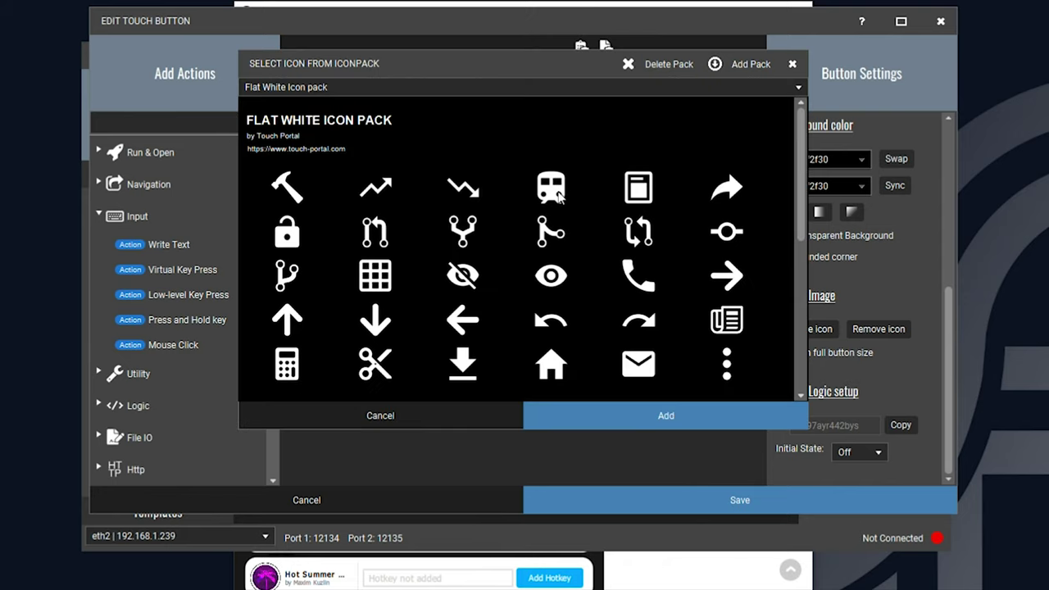
pyautogui.click(731, 238)
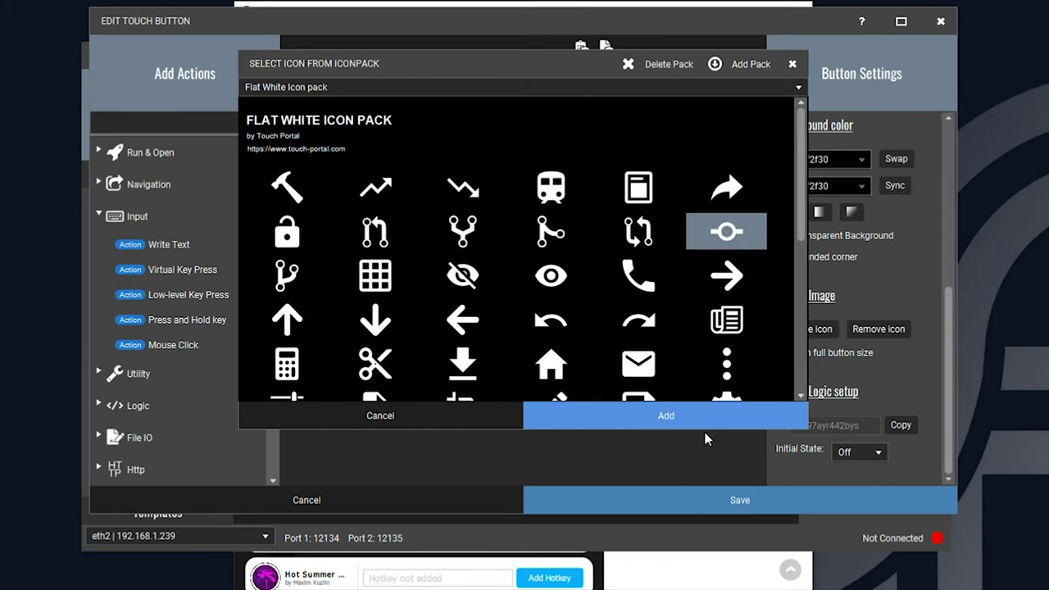
pyautogui.click(656, 415)
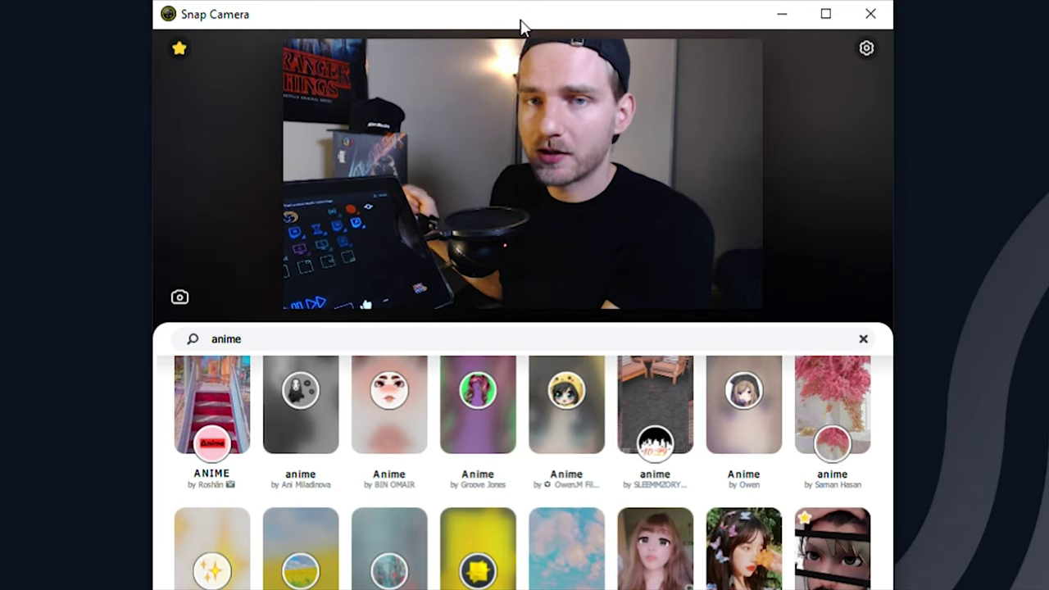
# Step: Trigger the Thug Life lens on the webcam with the Ctrl+Shift+1 shortcut
pyautogui.hotkey('ctrl', 'shift', '1')
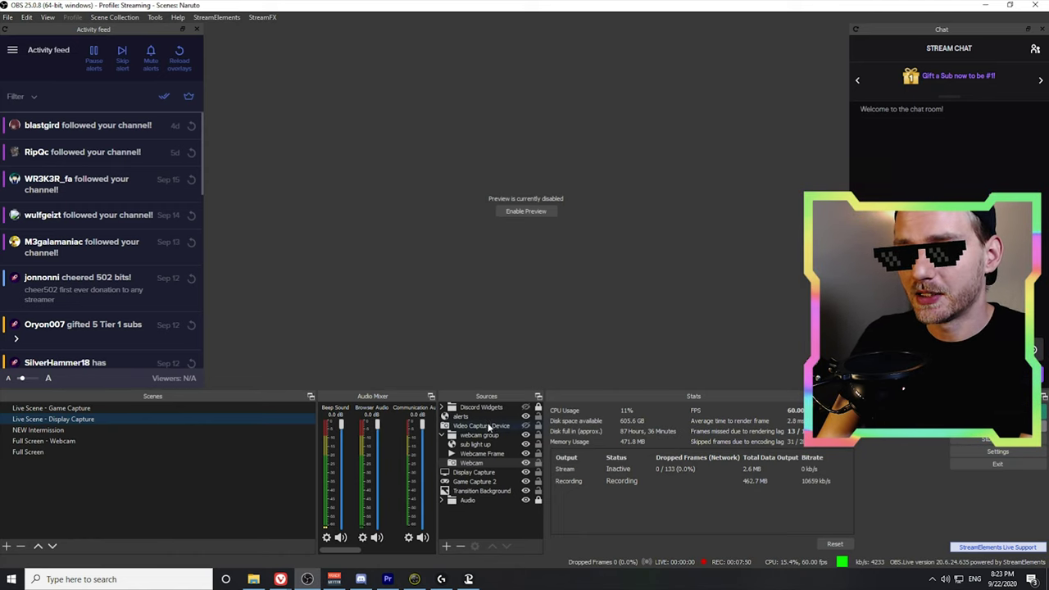
# Step: Set the OBS Webcam source's capture device to Snap Camera in its Properties
pyautogui.rightClick(497, 463)
pyautogui.click(523, 457)
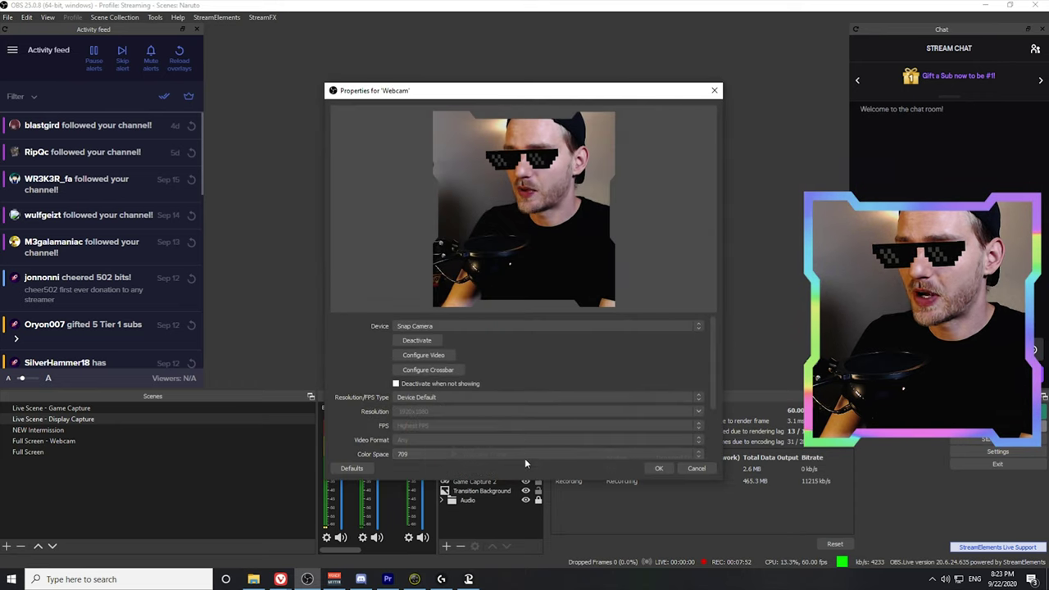
pyautogui.click(471, 326)
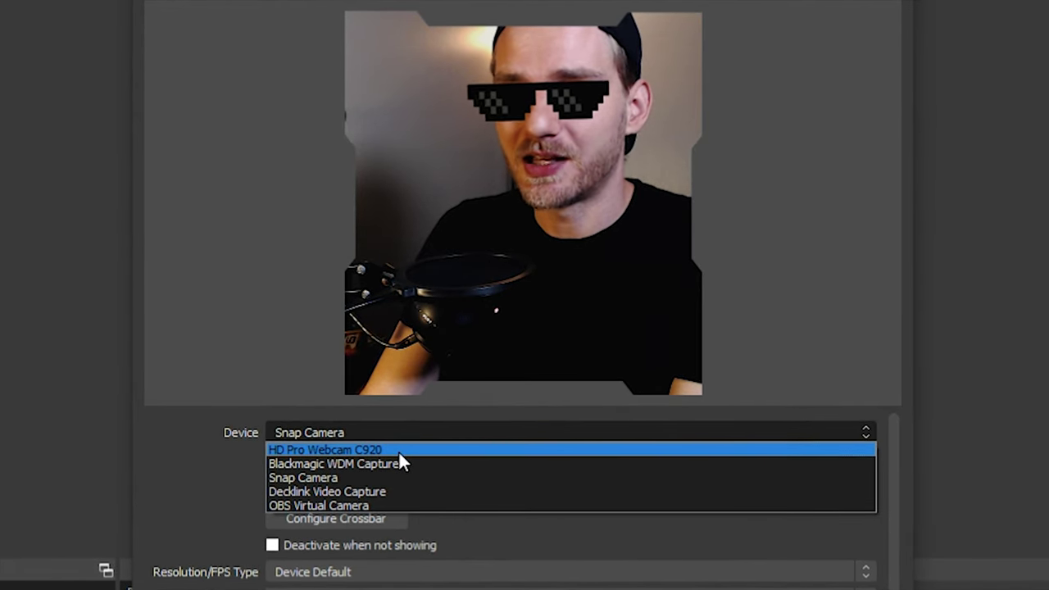
pyautogui.click(388, 479)
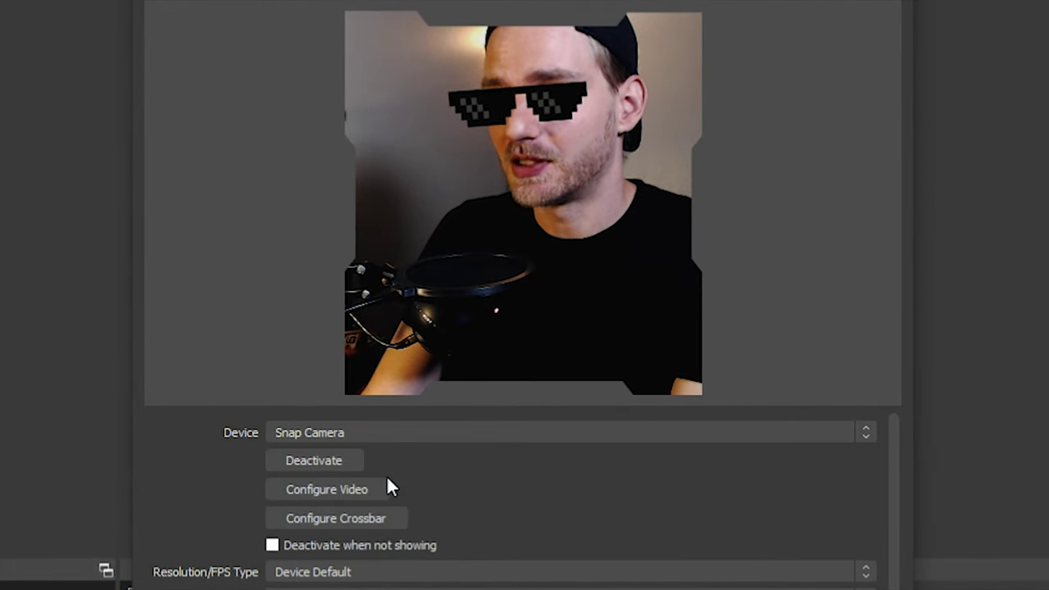